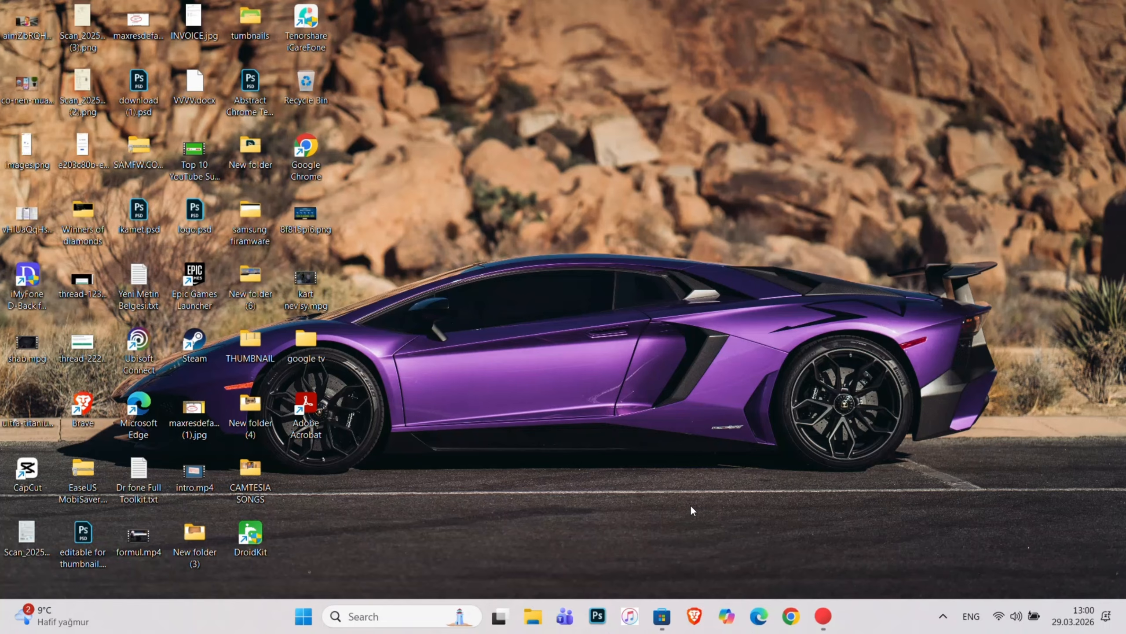
Step: Open Brave, search the web for "android studio", and go to the official Android Developers download page
left_click(694, 616)
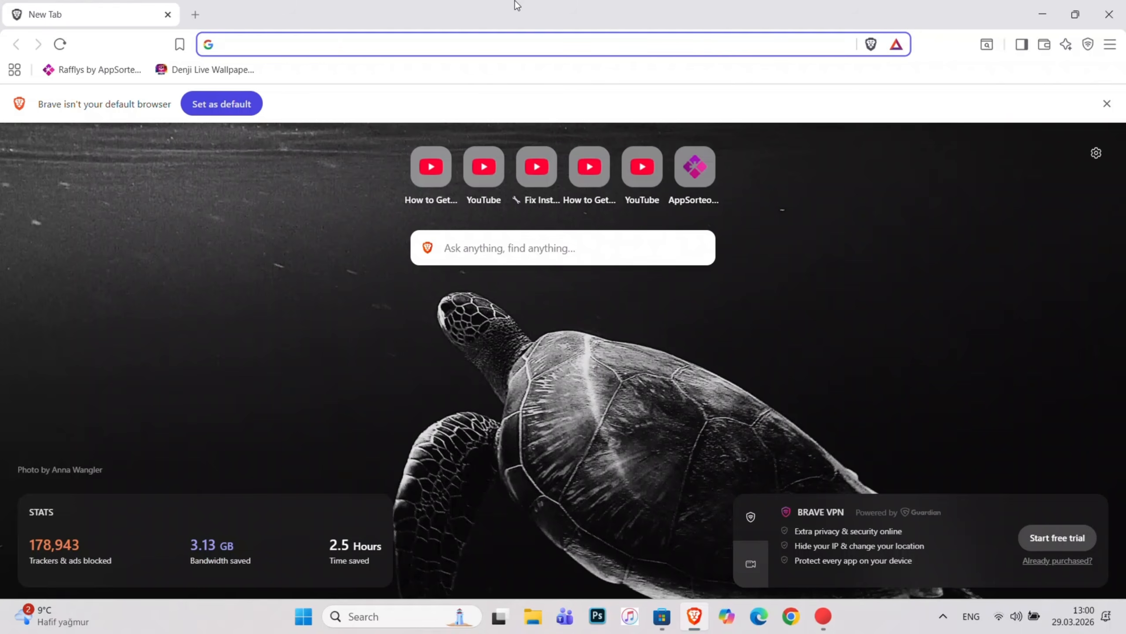
type("android d")
key("BackSpace")
type("s")
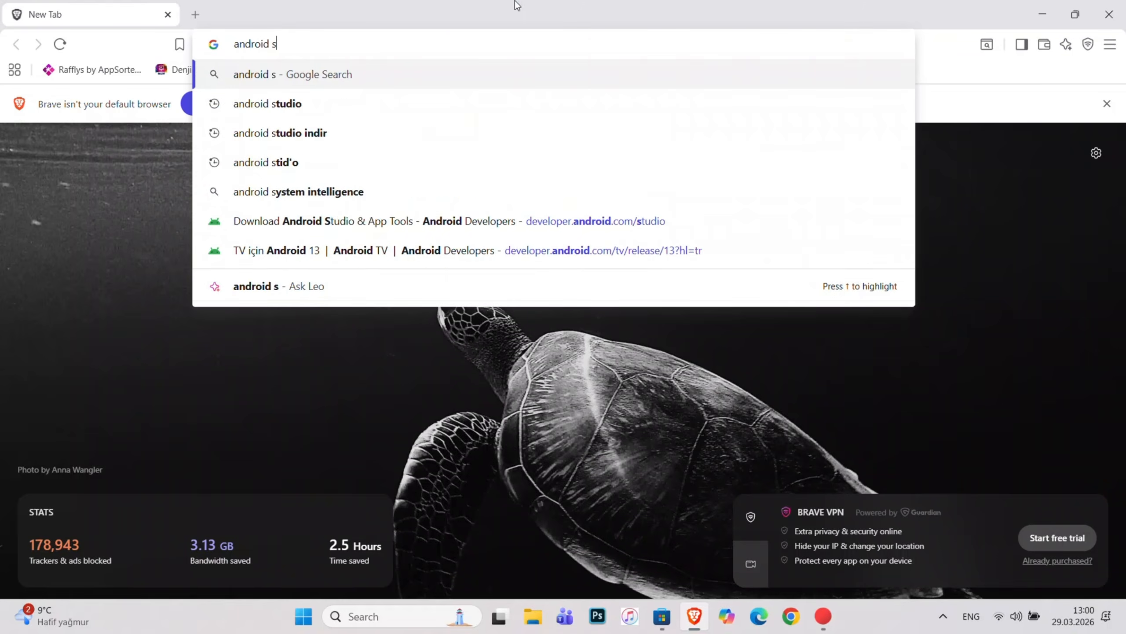
type("tudio")
key("Return")
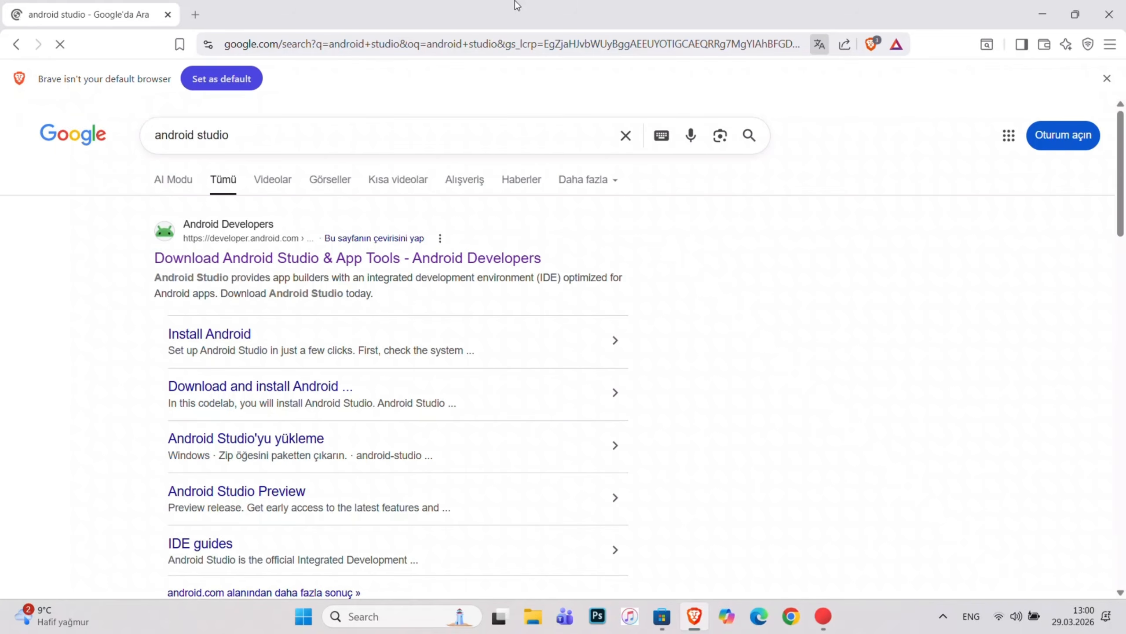
left_click(426, 186)
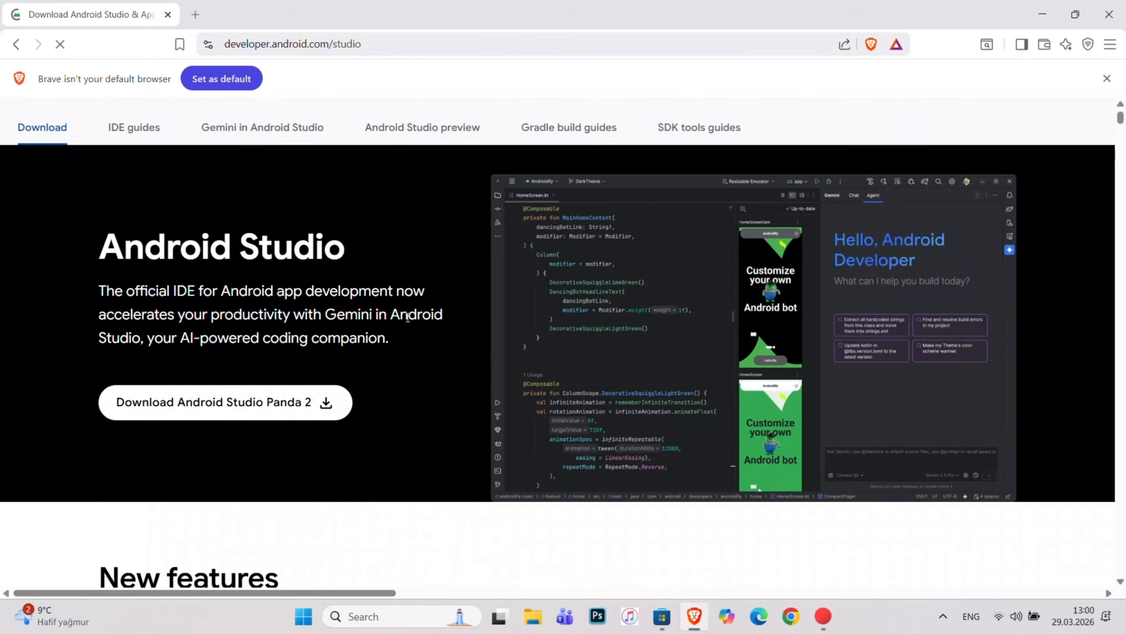
Step: Accept the Android Studio Panda 2 licence terms and start downloading android-studio-panda2-windows.exe to the Downloads folder
left_click(263, 401)
scroll(312, 427, "down", 20)
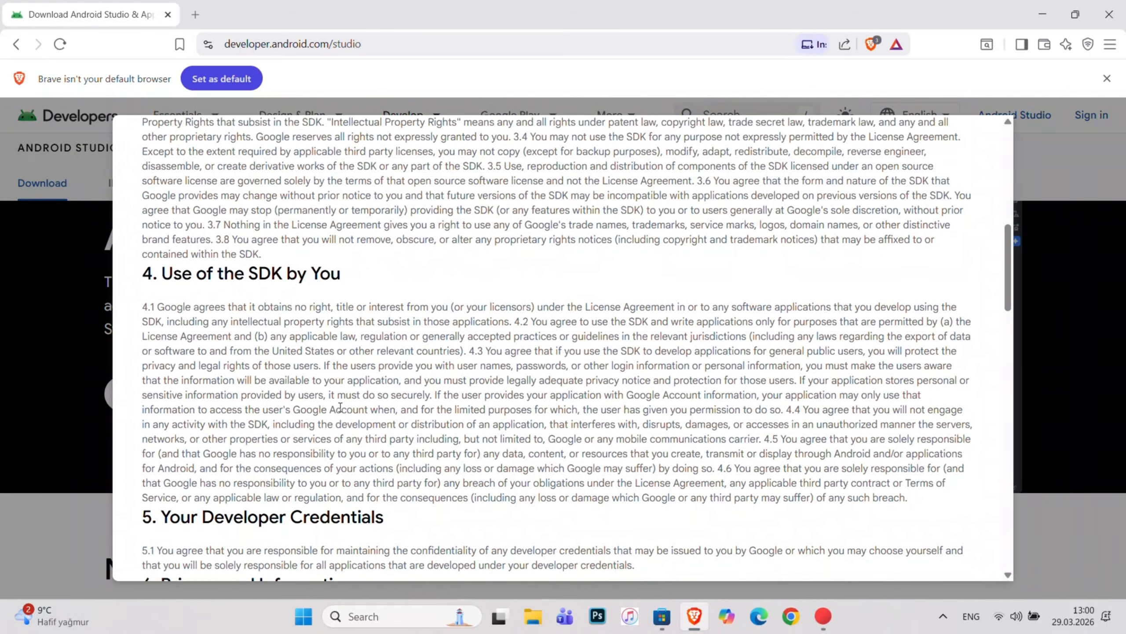
scroll(312, 428, "down", 8)
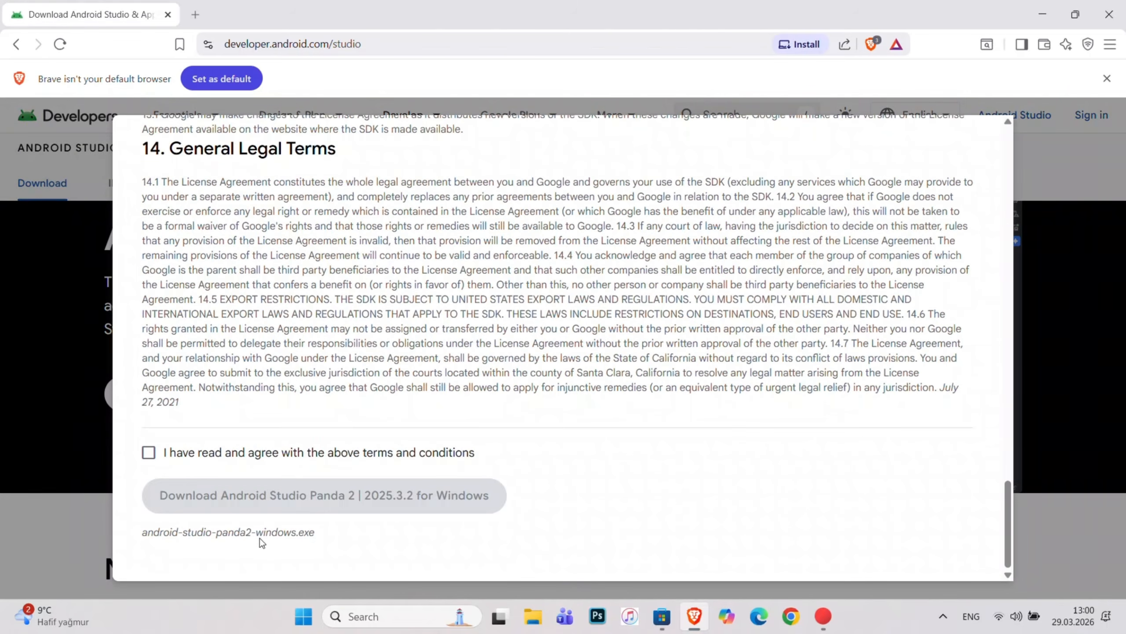
left_click(188, 456)
left_click(217, 494)
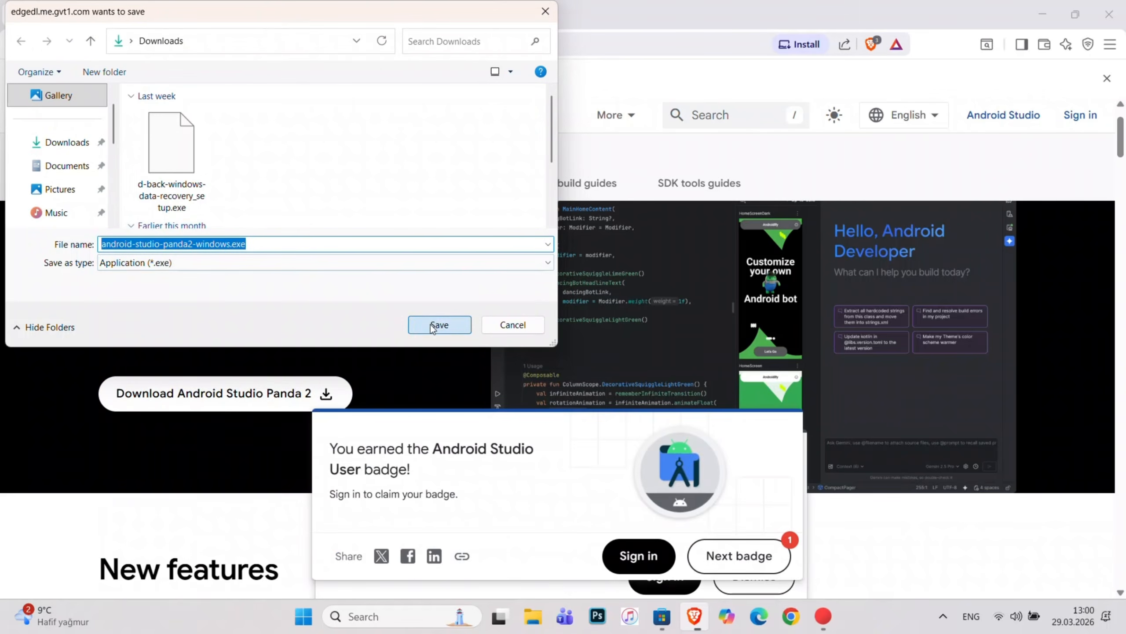
left_click(431, 324)
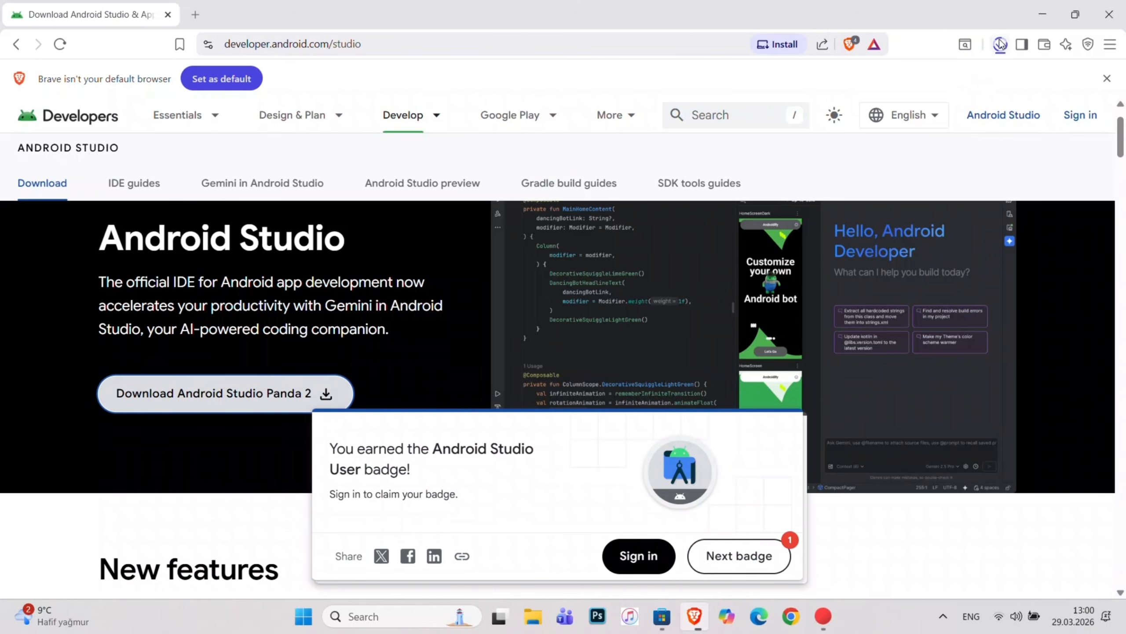
Step: Pause the installer download and exit Brave without letting the download finish
left_click(1000, 44)
left_click(959, 107)
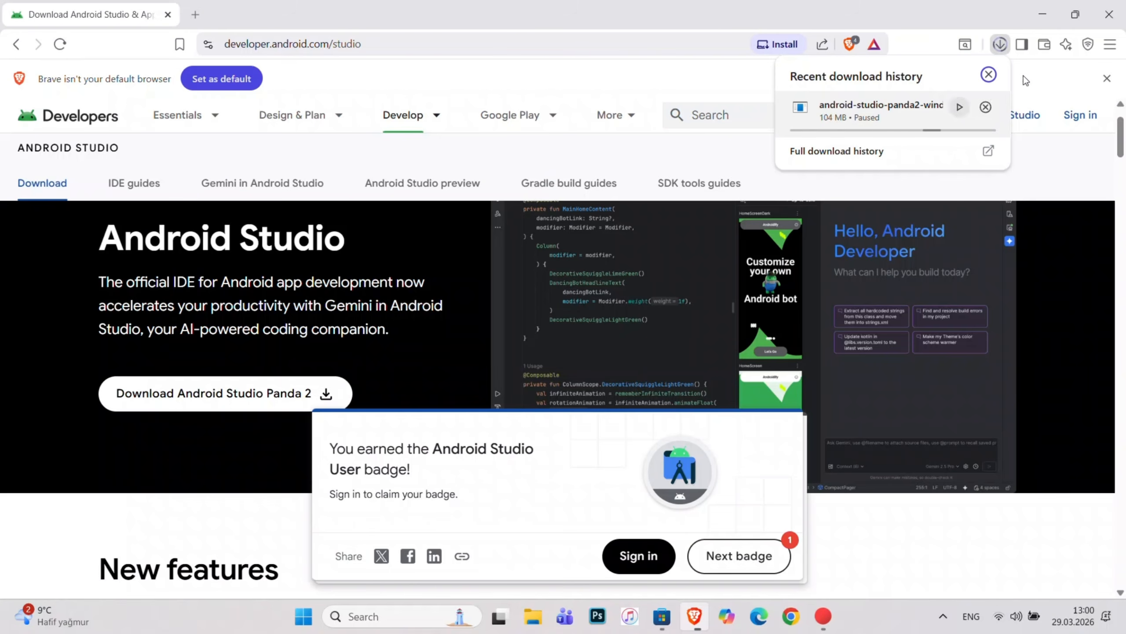
left_click(1109, 14)
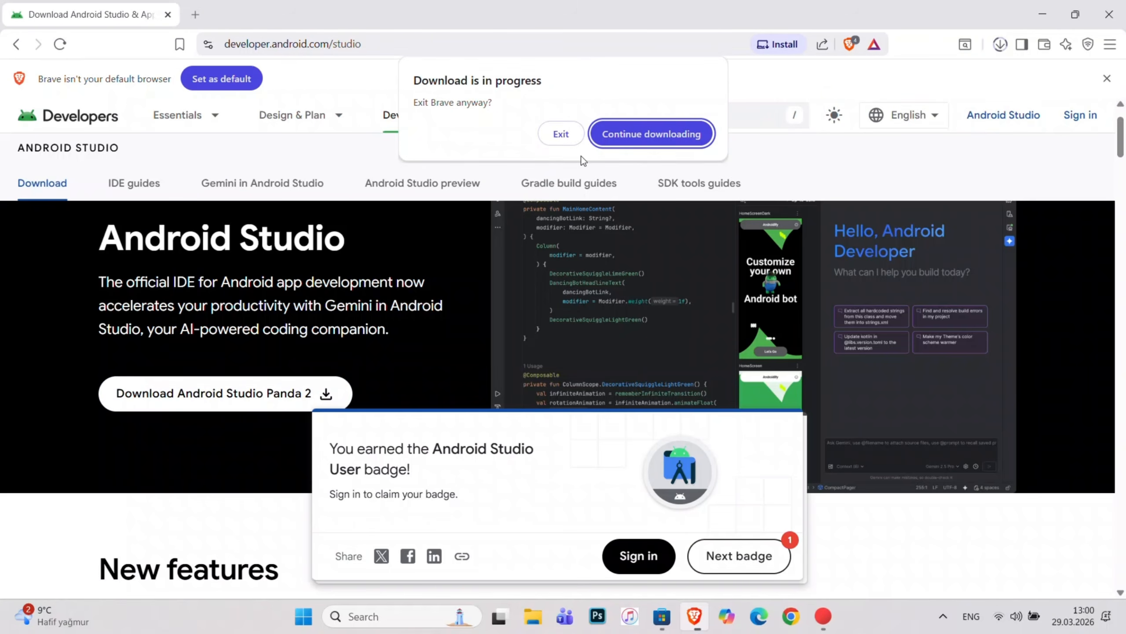
left_click(572, 135)
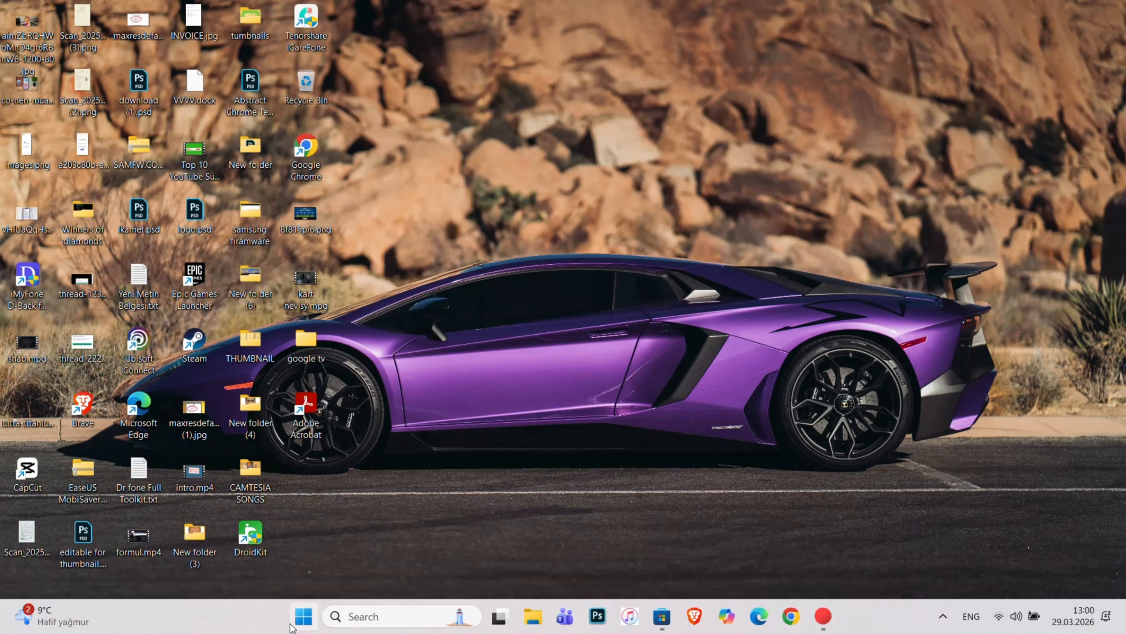
Step: Launch Android Studio from the recent apps in Windows search
left_click(304, 616)
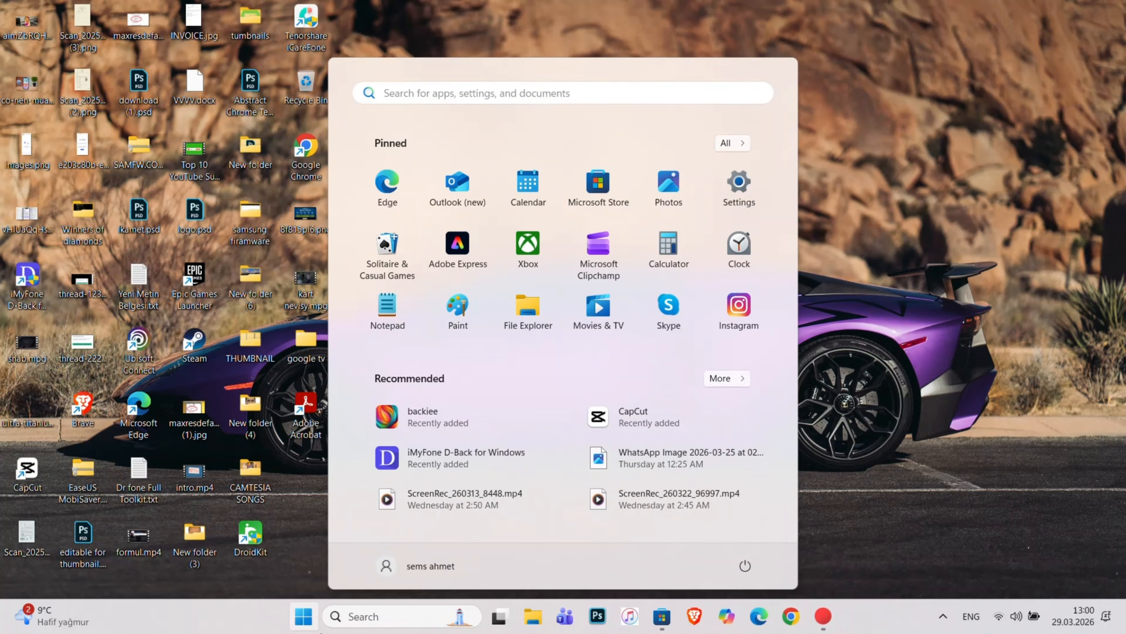
left_click(334, 621)
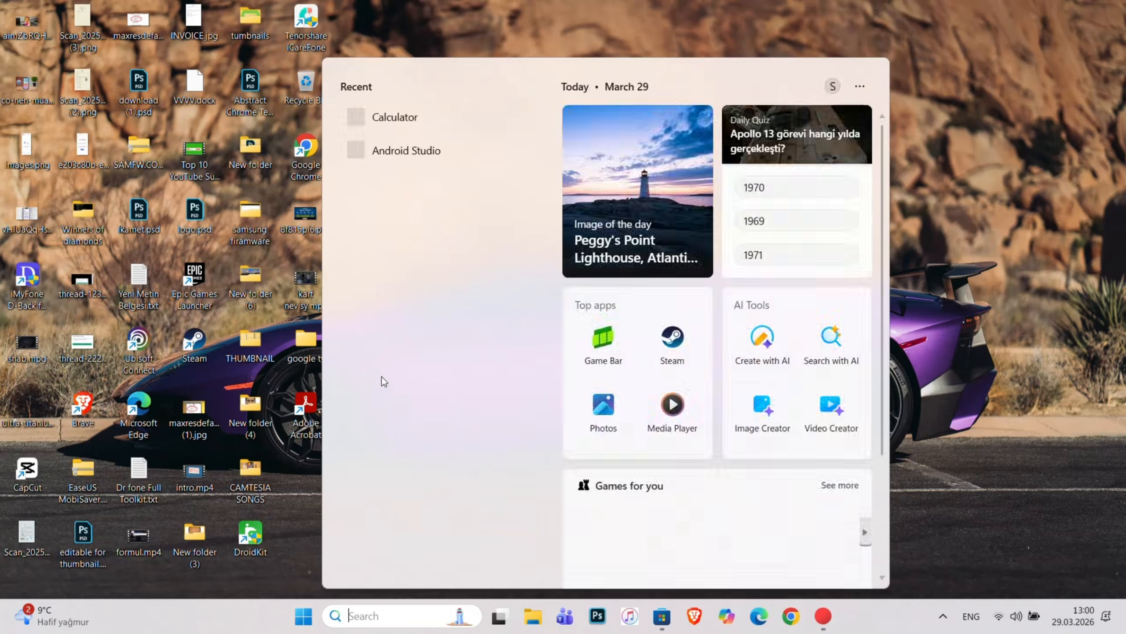
left_click(414, 151)
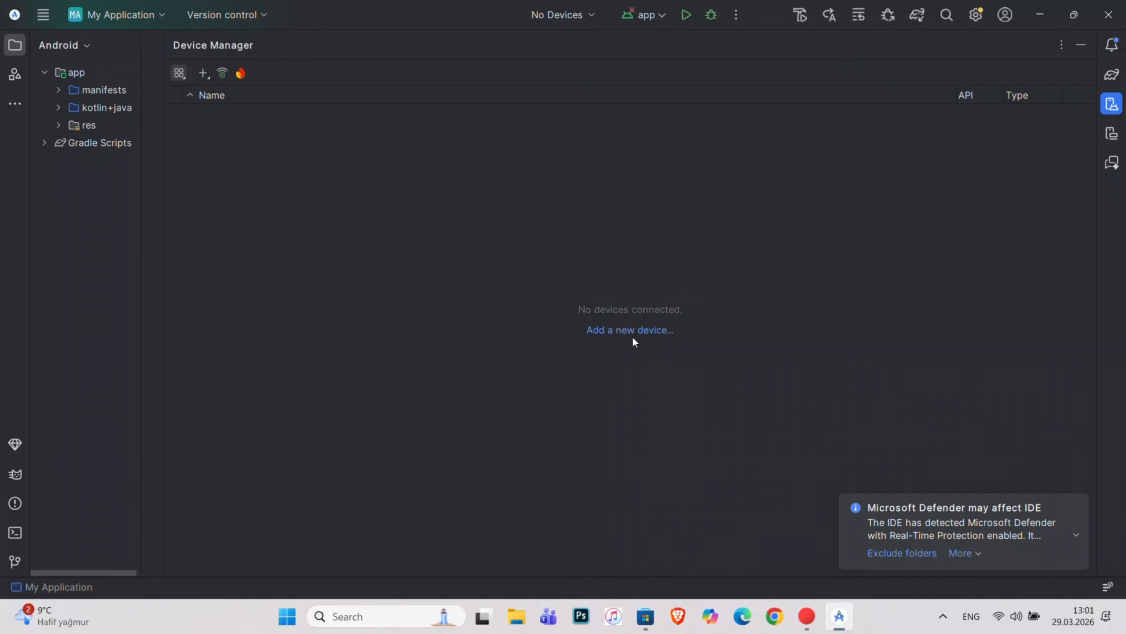
Step: Start creating a new virtual device in Device Manager using the Medium Phone profile
left_click(634, 337)
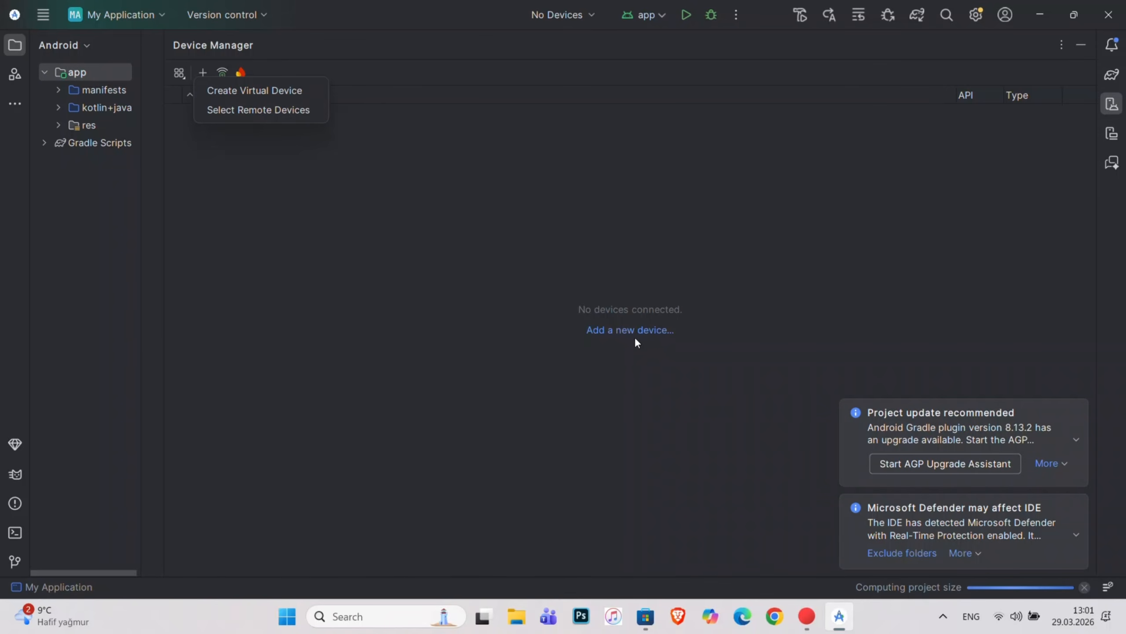
left_click(298, 94)
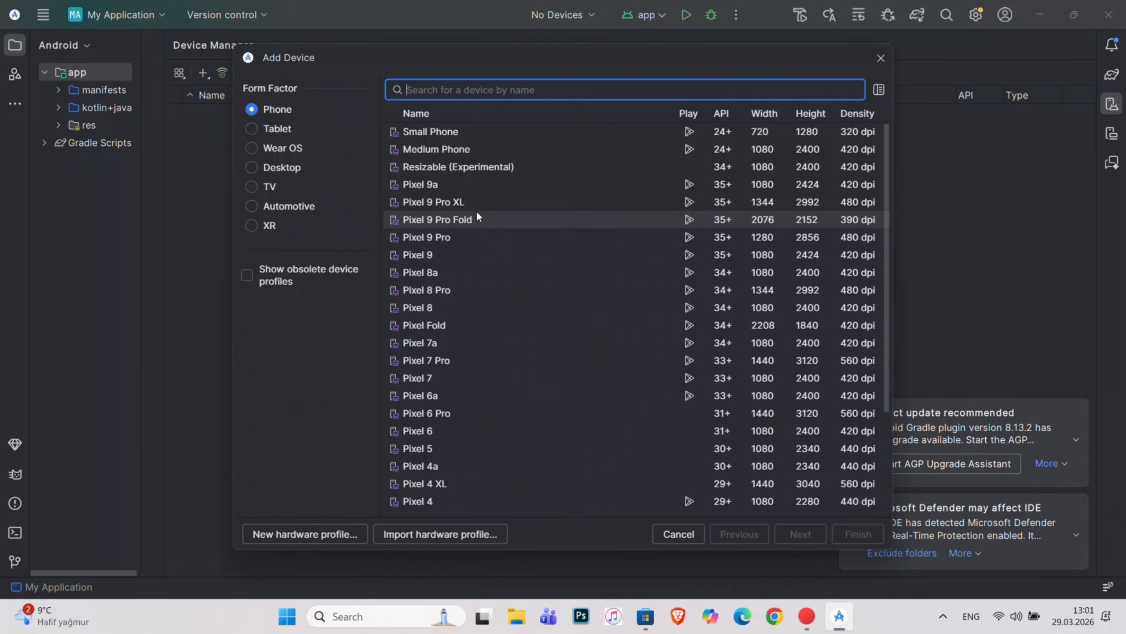
left_click(478, 150)
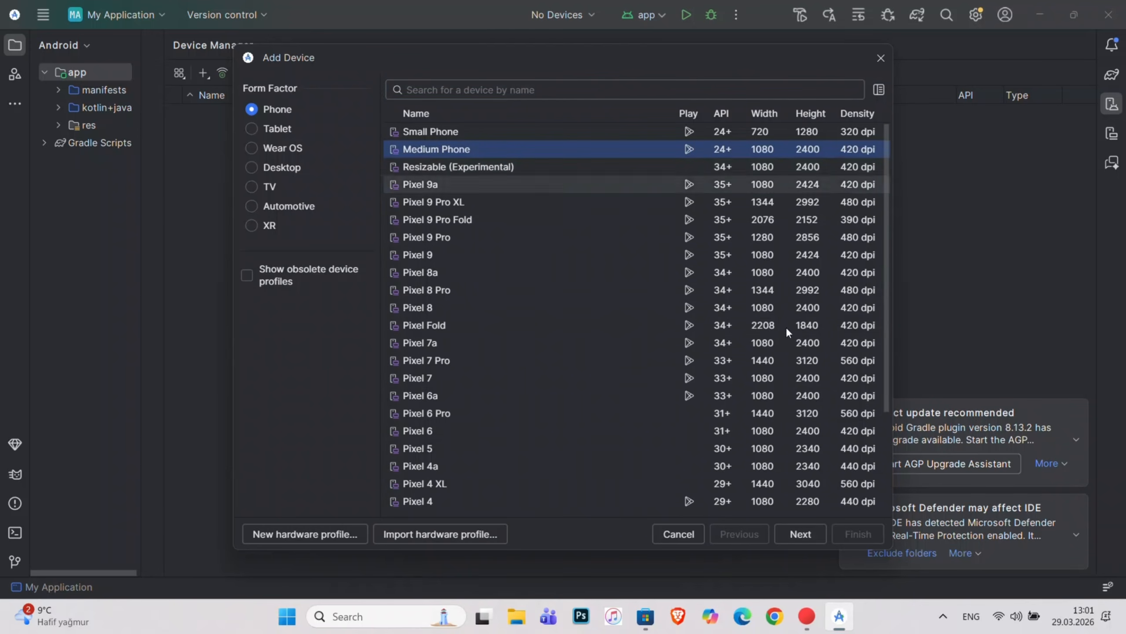
left_click(797, 530)
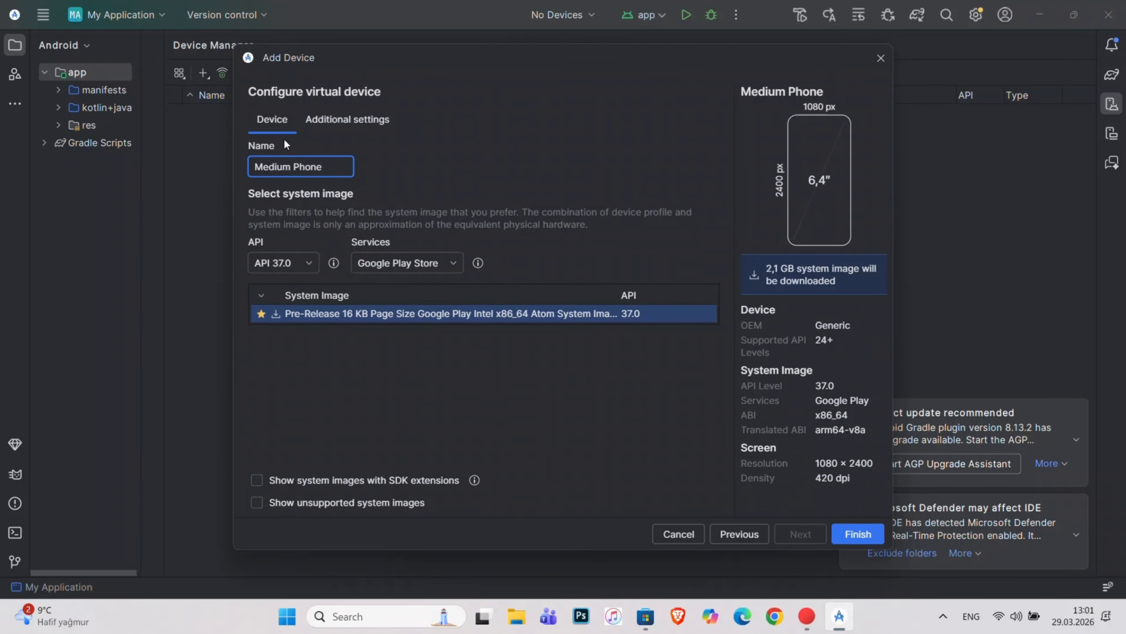
Step: Set the virtual device's RAM to 4 GB and finish creating it, installing the API 37.0 Google Play system image
left_click(324, 123)
scroll(360, 364, "down", 5)
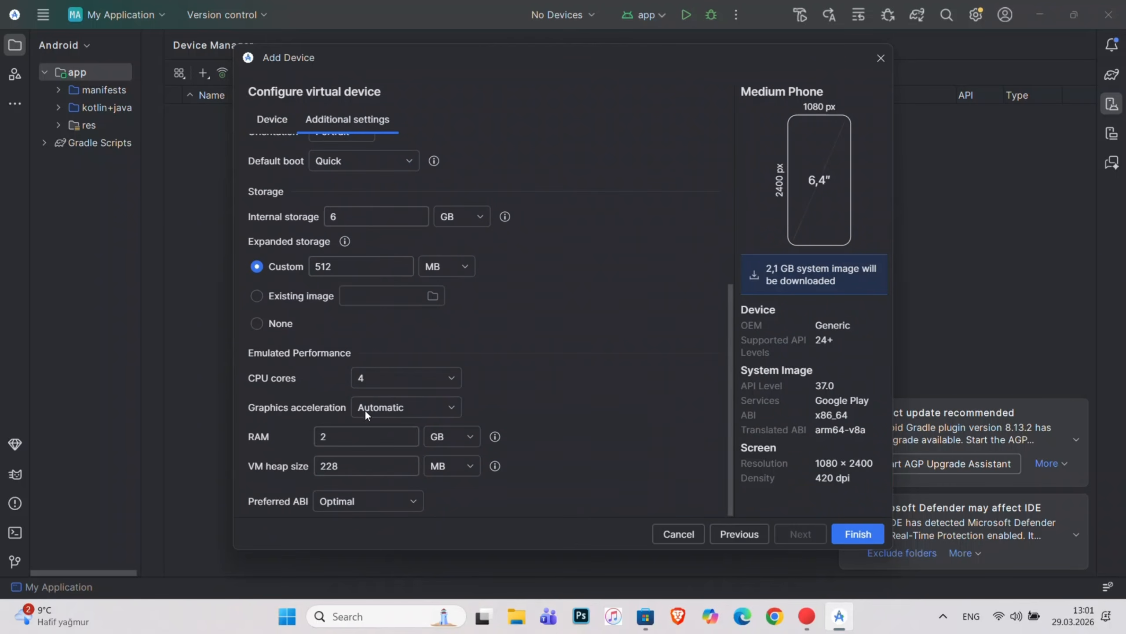
left_click(399, 436)
type("4")
key("Return")
left_click(592, 335)
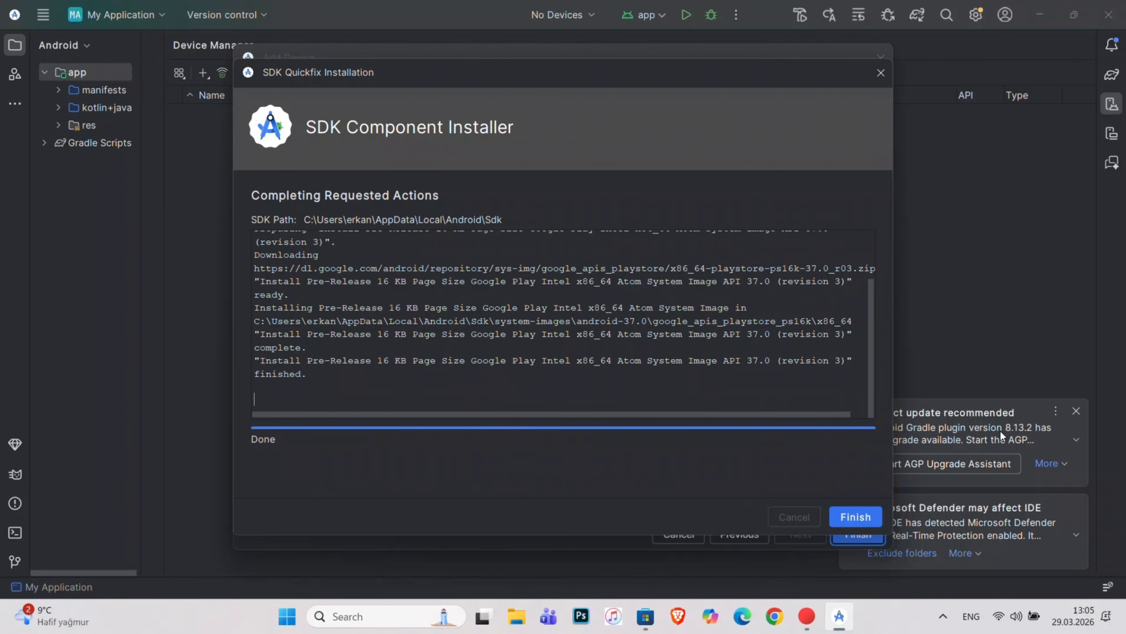
left_click(860, 516)
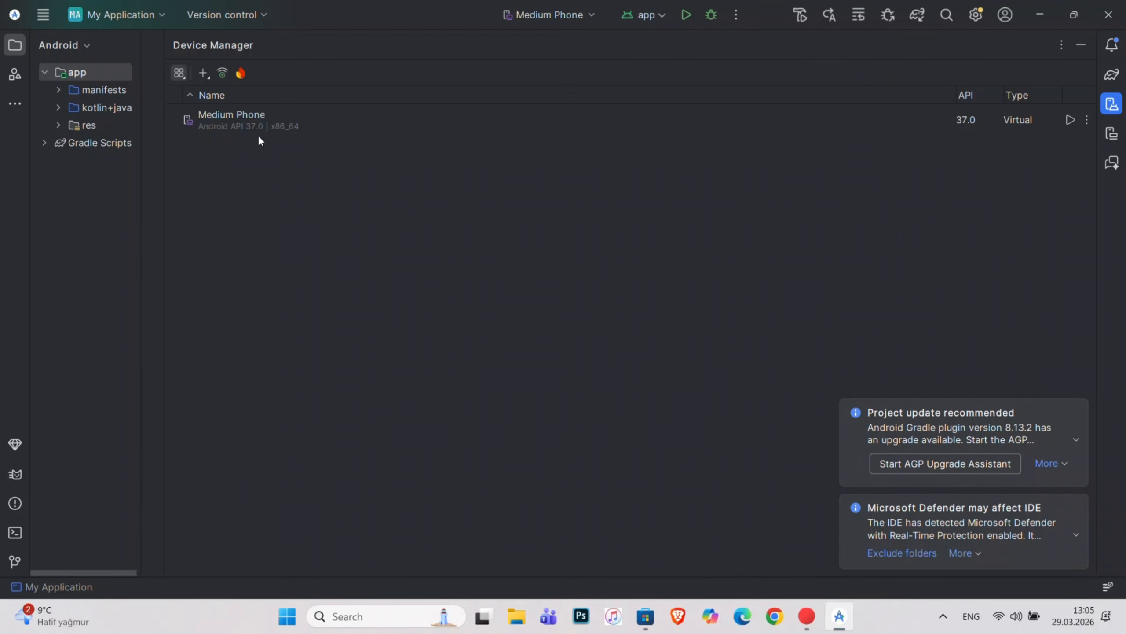
Step: Dismiss the project update and Microsoft Defender notifications, and start the Medium Phone virtual device
left_click(1076, 409)
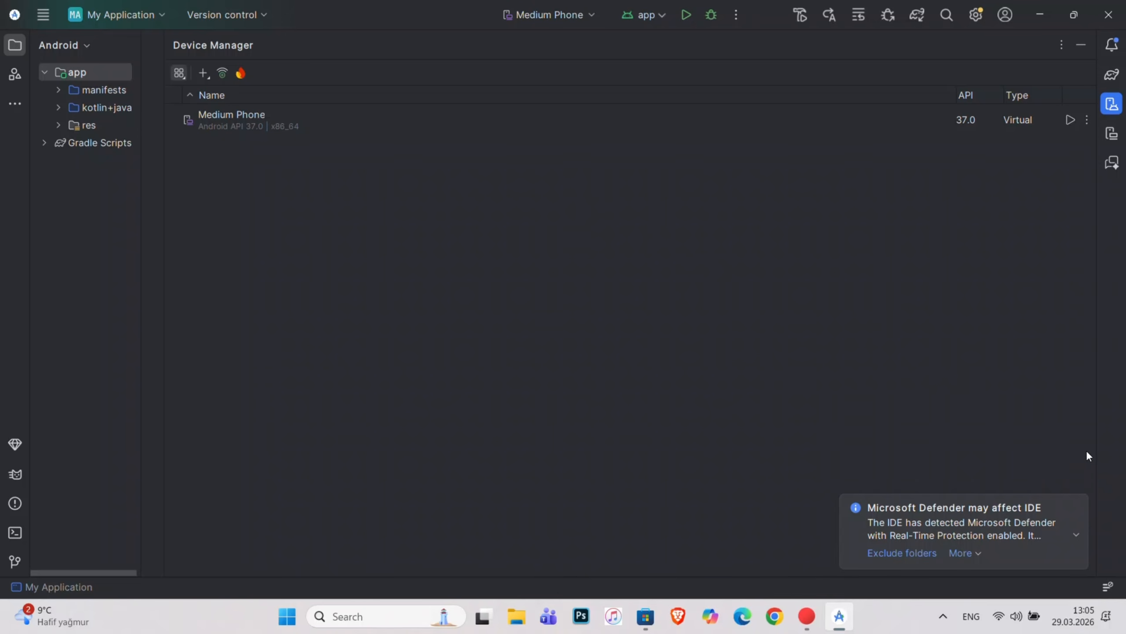
left_click(1076, 506)
left_click(1069, 120)
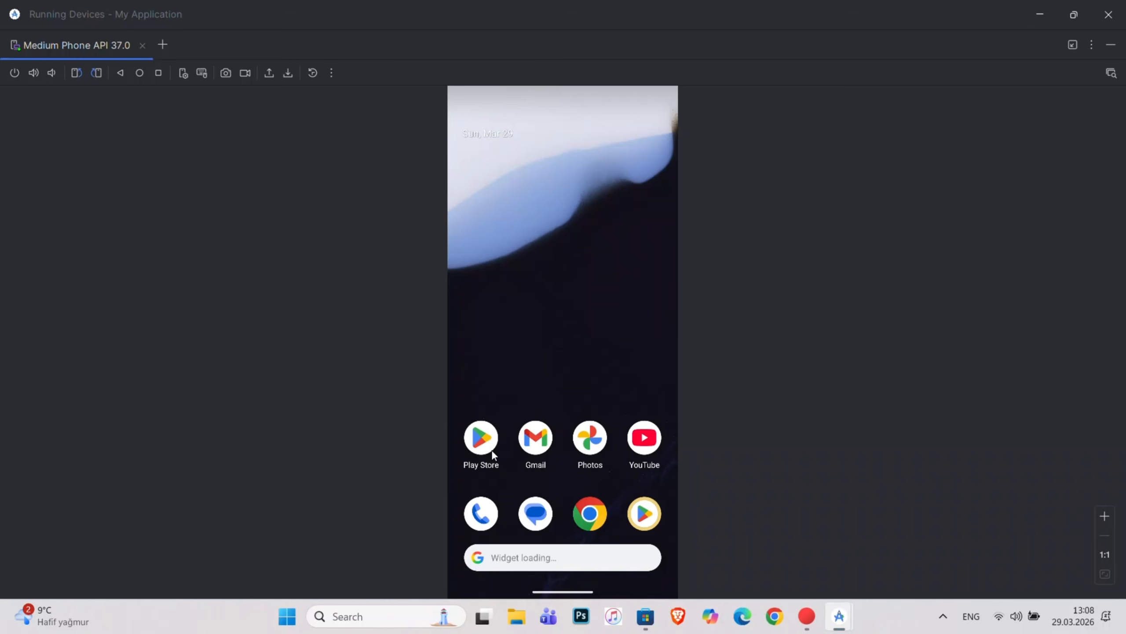
Step: Open the Play Store on the emulated phone and sign in with a Google account
left_click(488, 446)
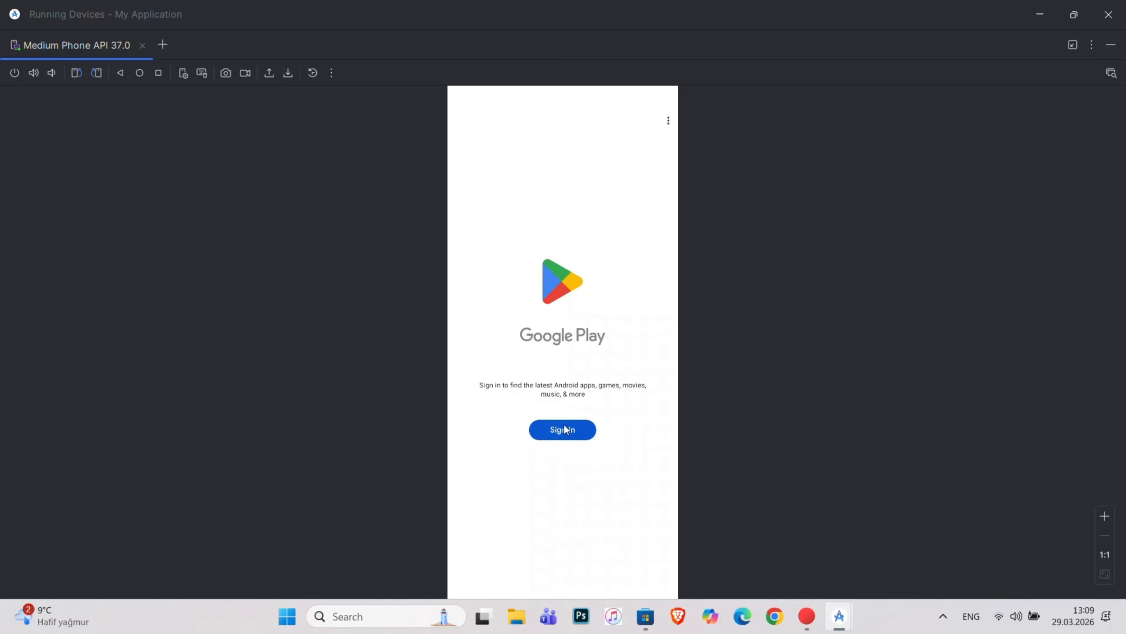
left_click(564, 428)
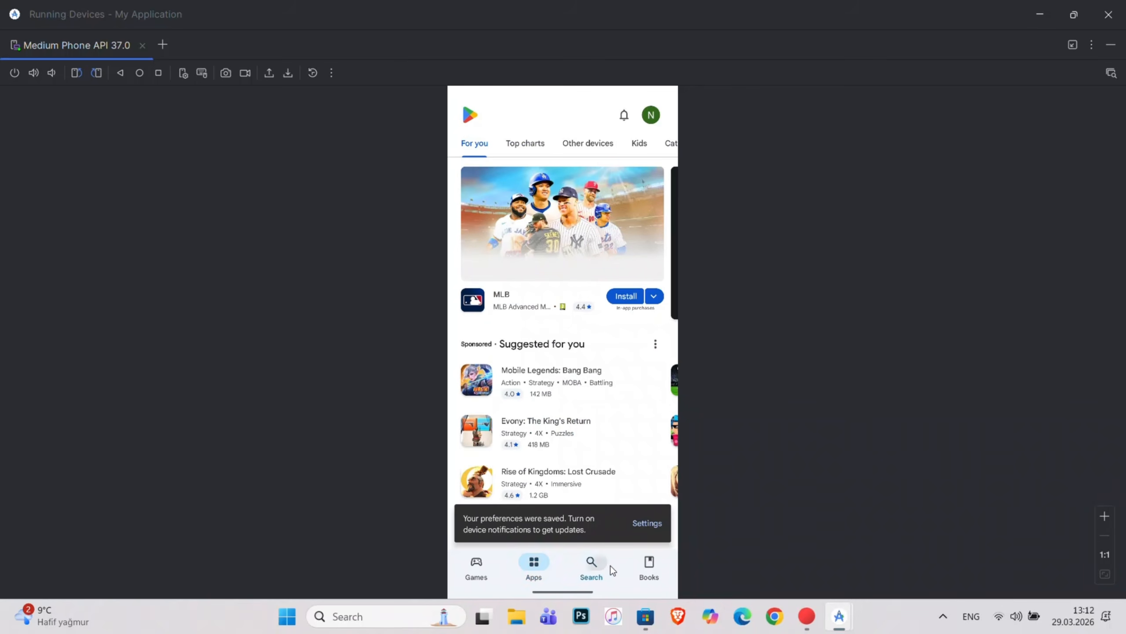
Step: Search the Play Store for "whatsapp", dismissing the stylus handwriting introduction
left_click(610, 569)
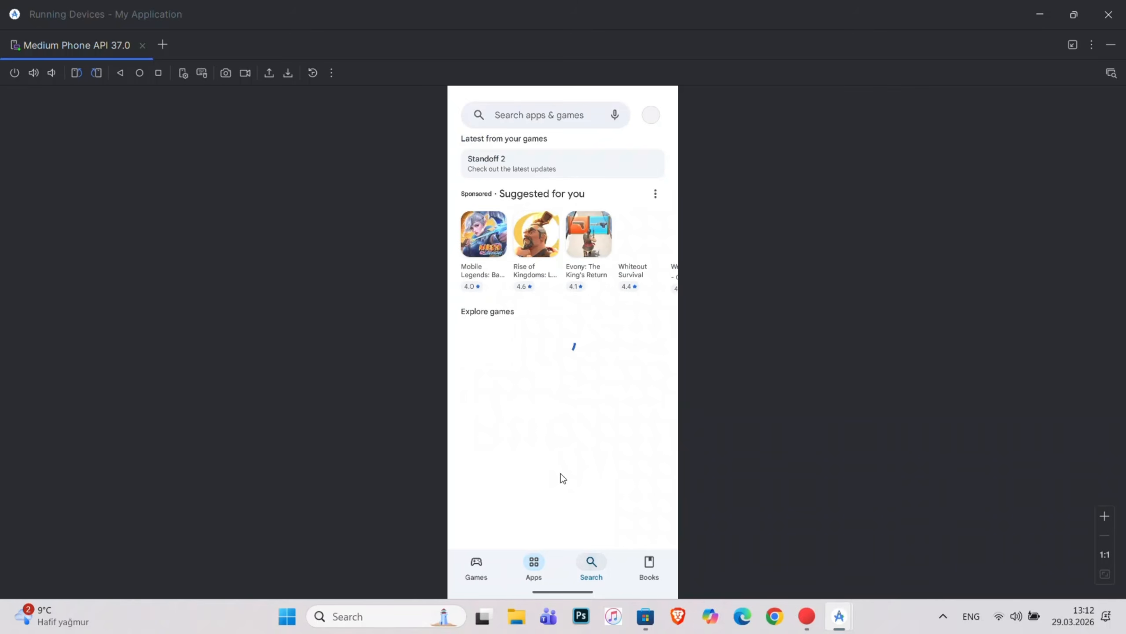
left_click(574, 115)
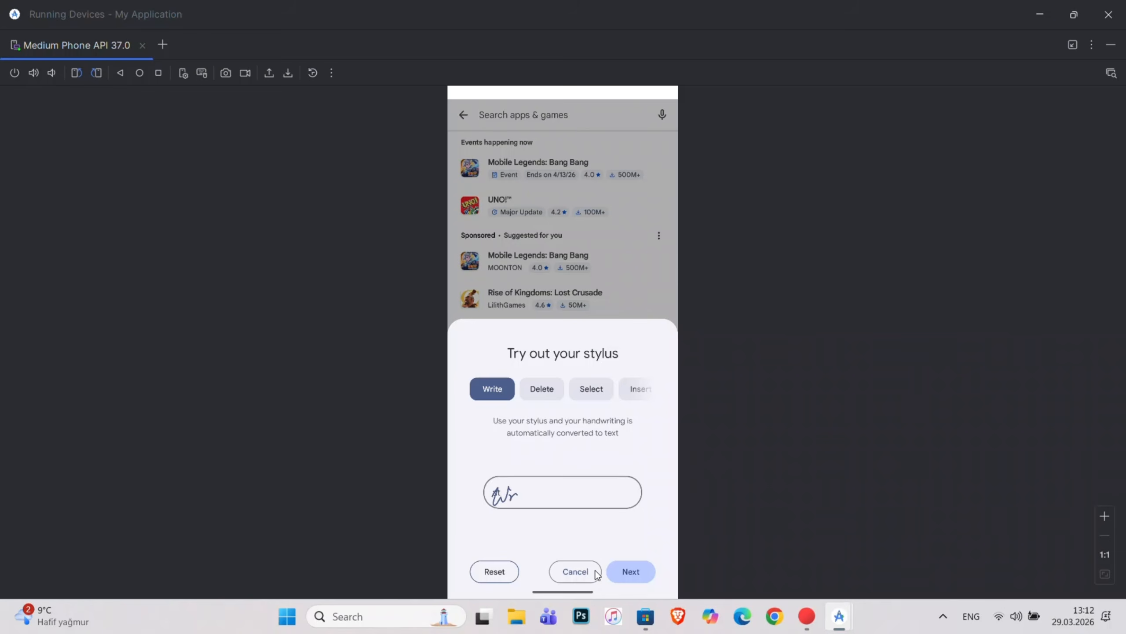
left_click(569, 577)
type("w")
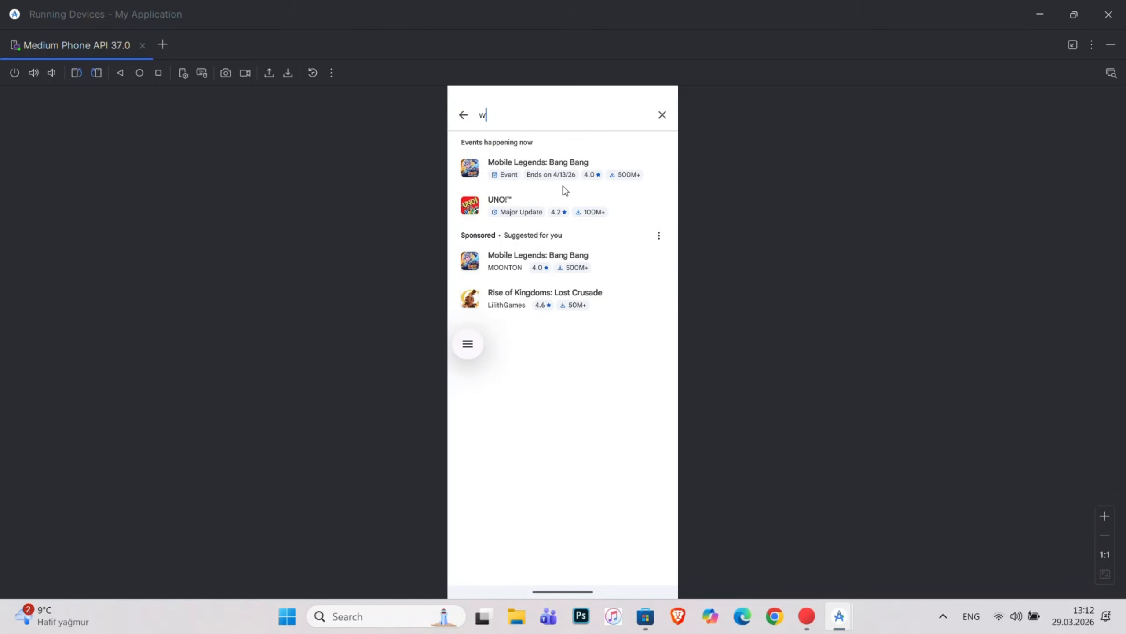
type("hatsapp")
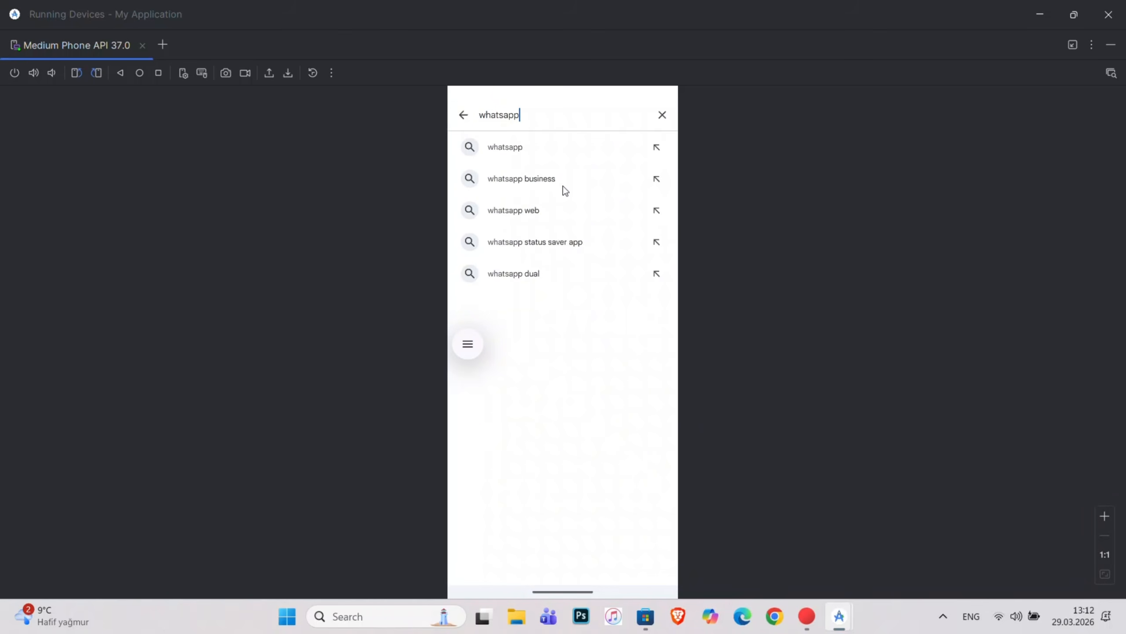
left_click(563, 149)
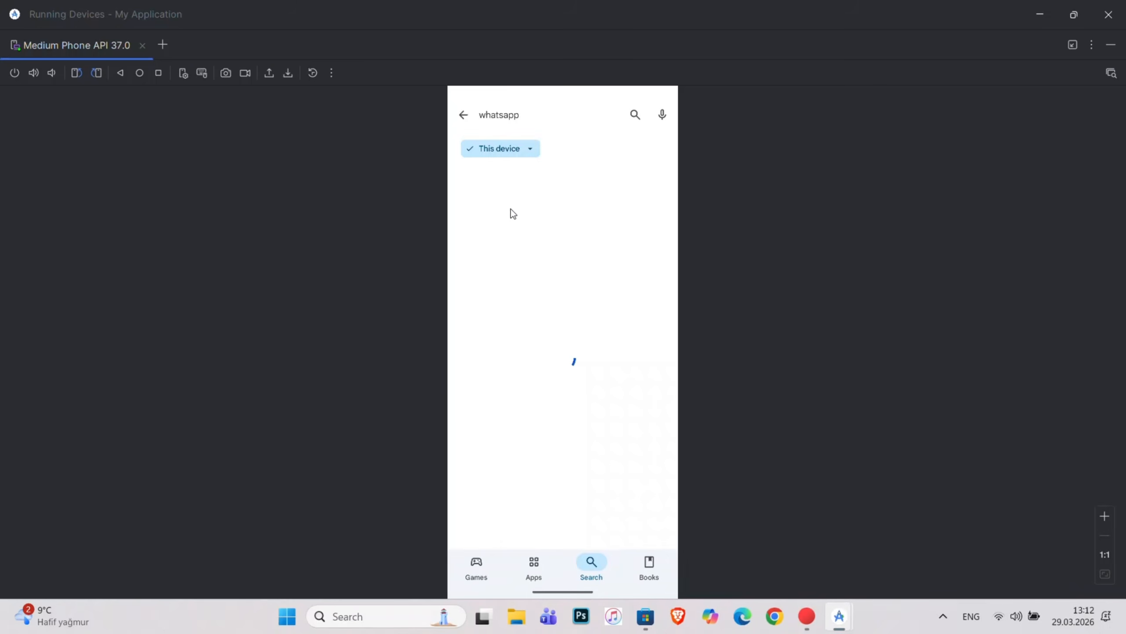
Step: Install WhatsApp Messenger from the search results and launch it from its store page
left_click(618, 337)
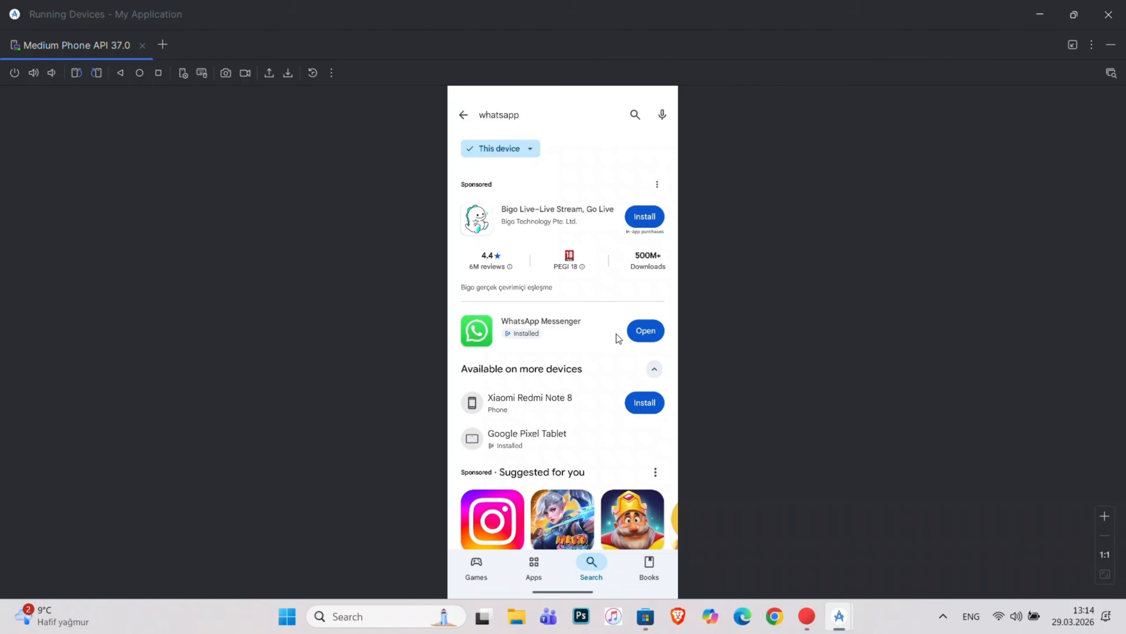
left_click(618, 338)
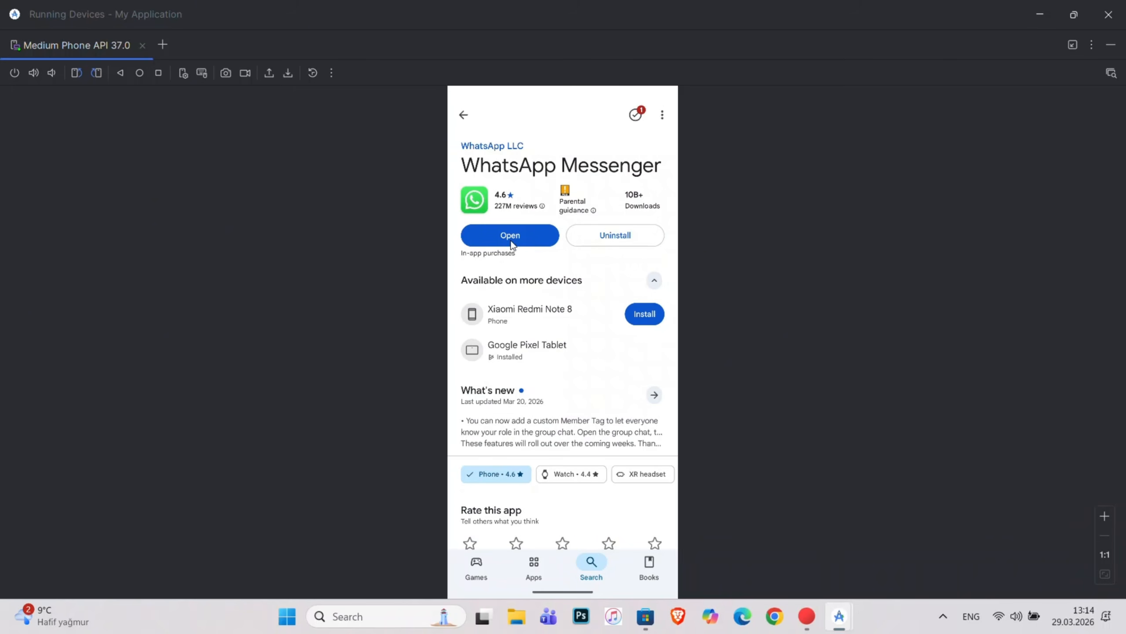
left_click(511, 244)
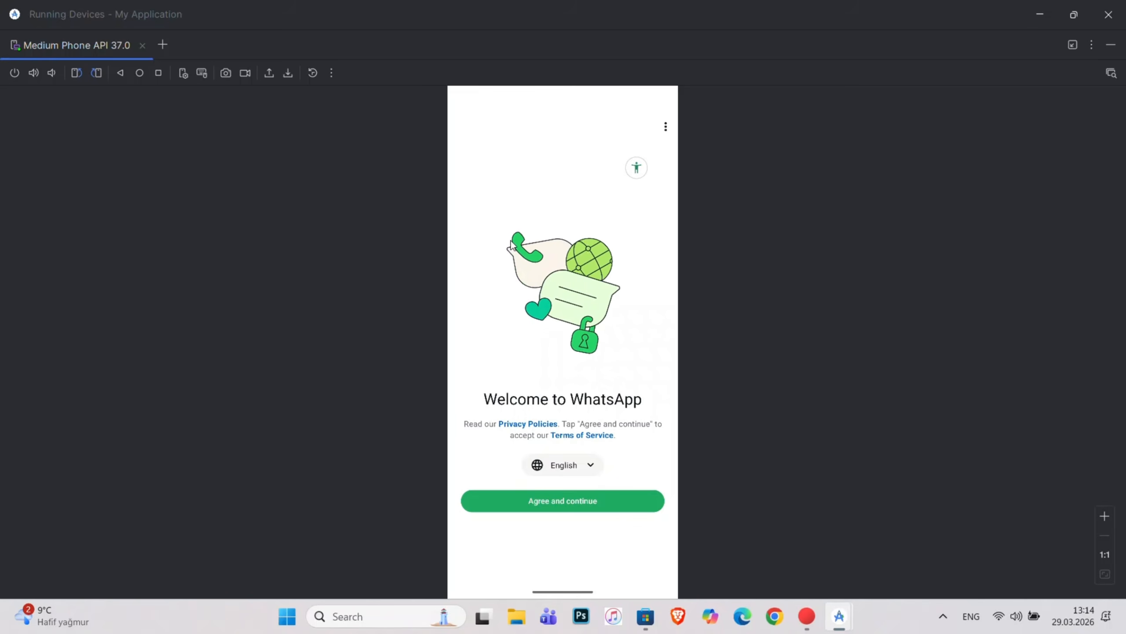
Step: Agree to WhatsApp's terms of service and continue to the phone number registration
left_click(581, 505)
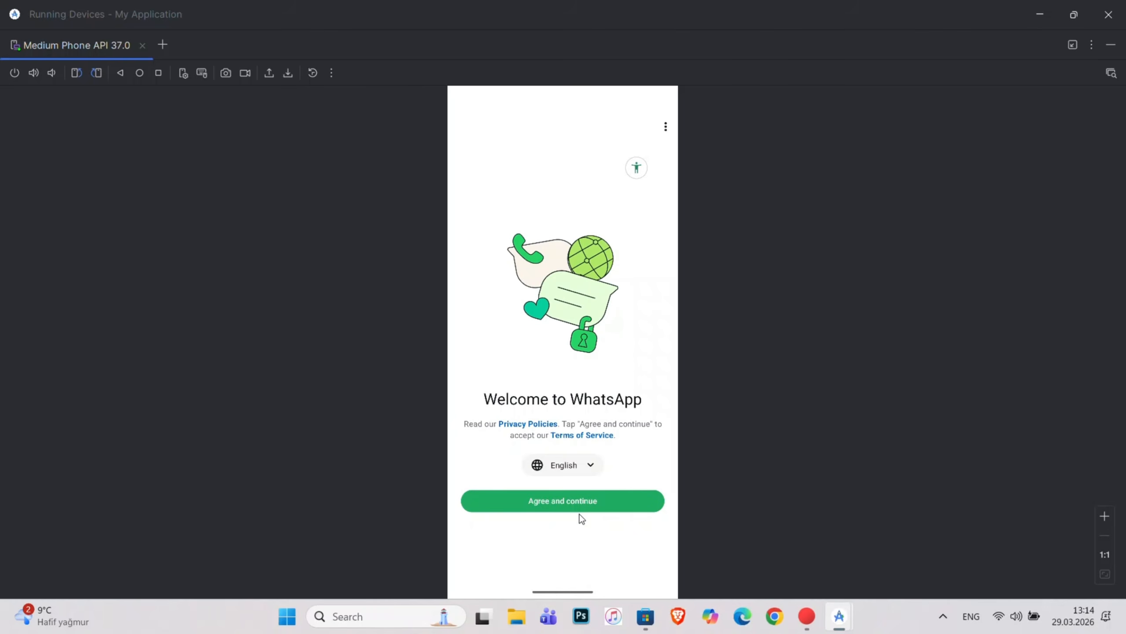
left_click(581, 502)
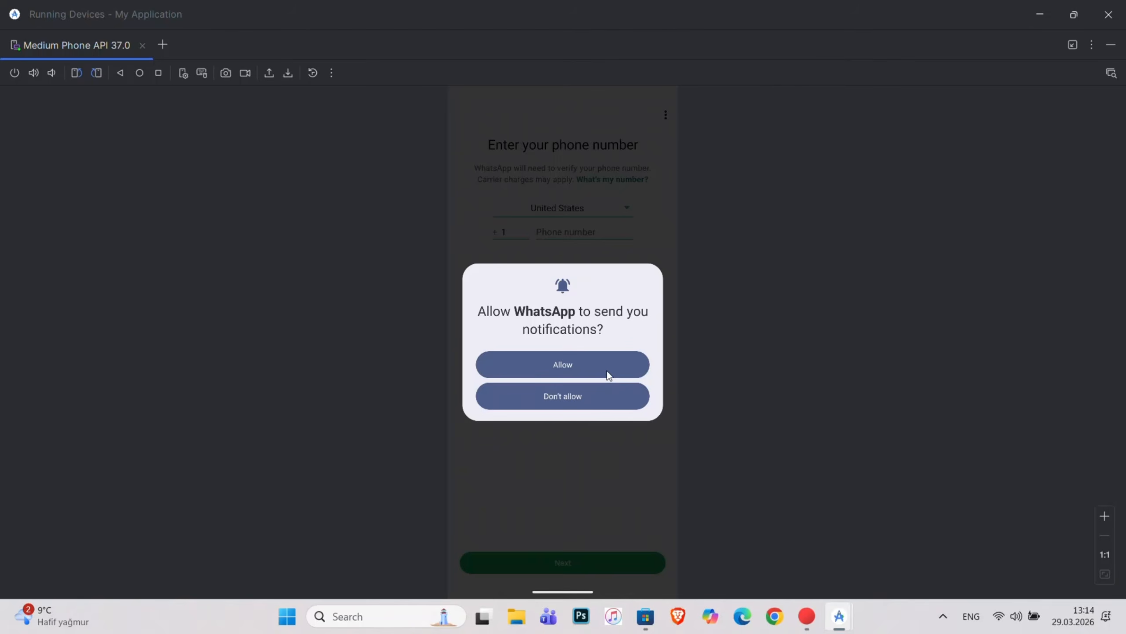
Step: Allow WhatsApp to send notifications and leave the app for the emulated phone's home screen
left_click(607, 370)
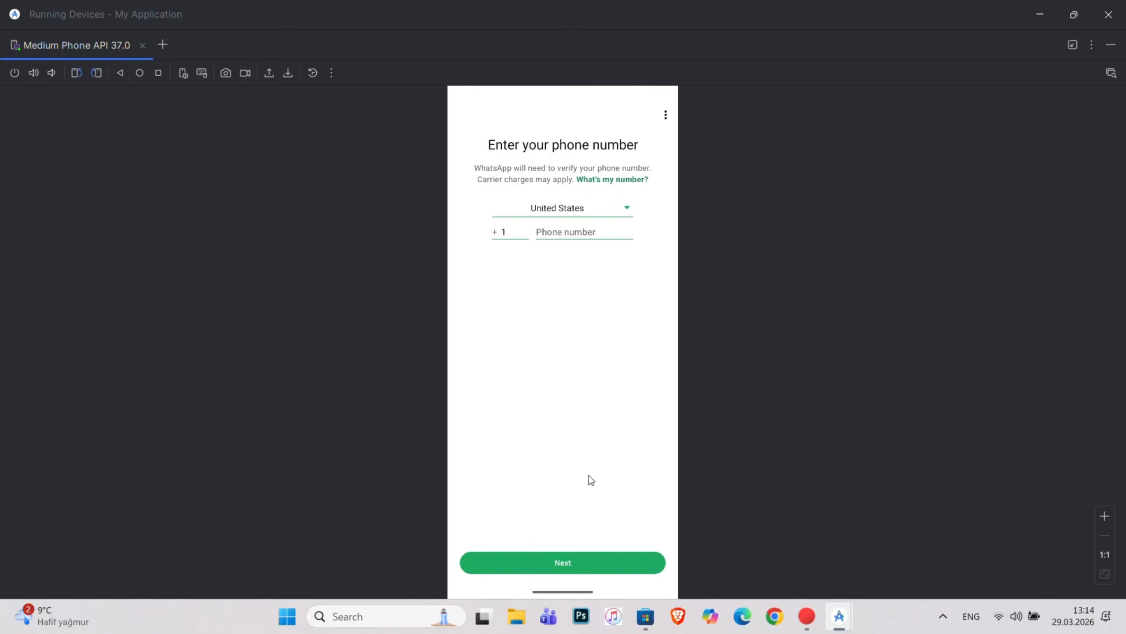
left_click_drag(556, 592, 569, 468)
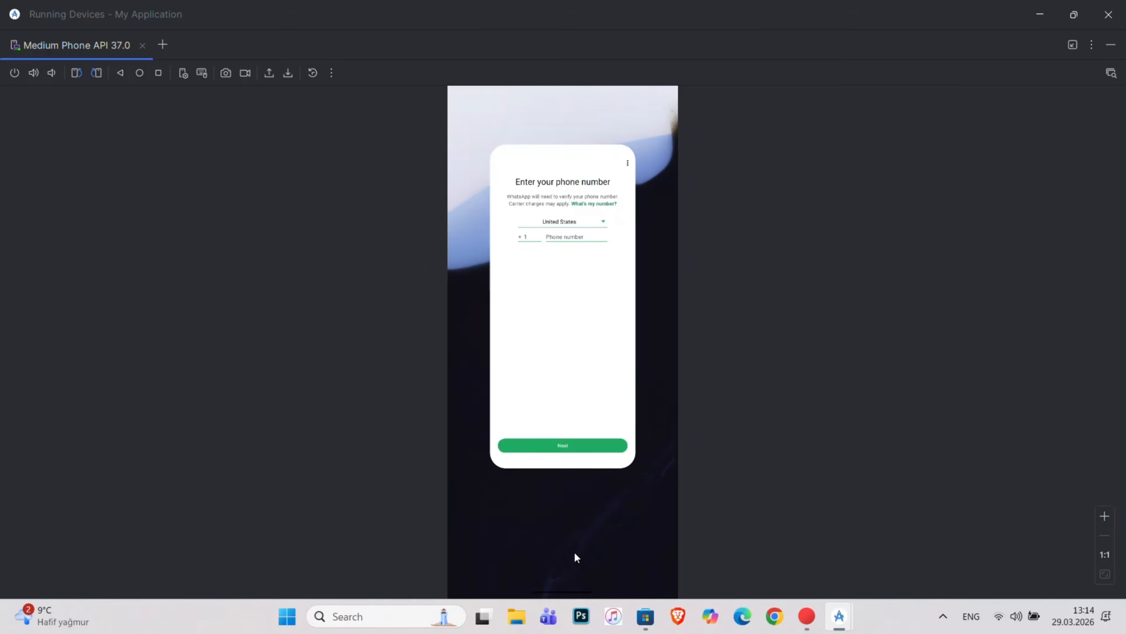
Step: Open the emulated phone's Settings and view the system update details in the System section's software updates
left_click_drag(569, 560, 576, 345)
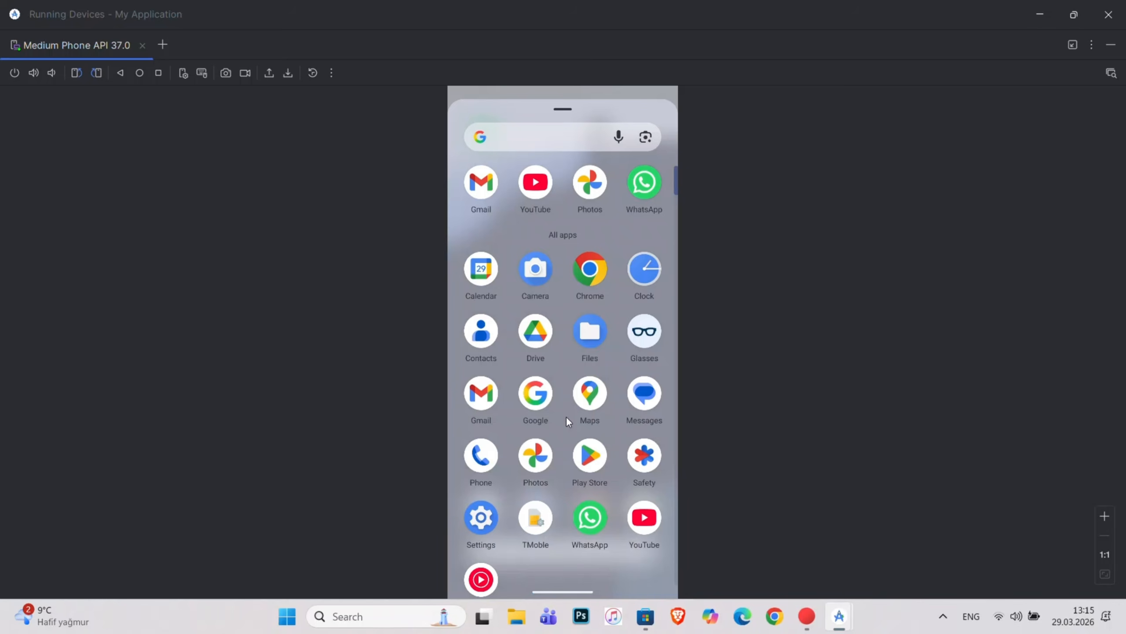
left_click(487, 524)
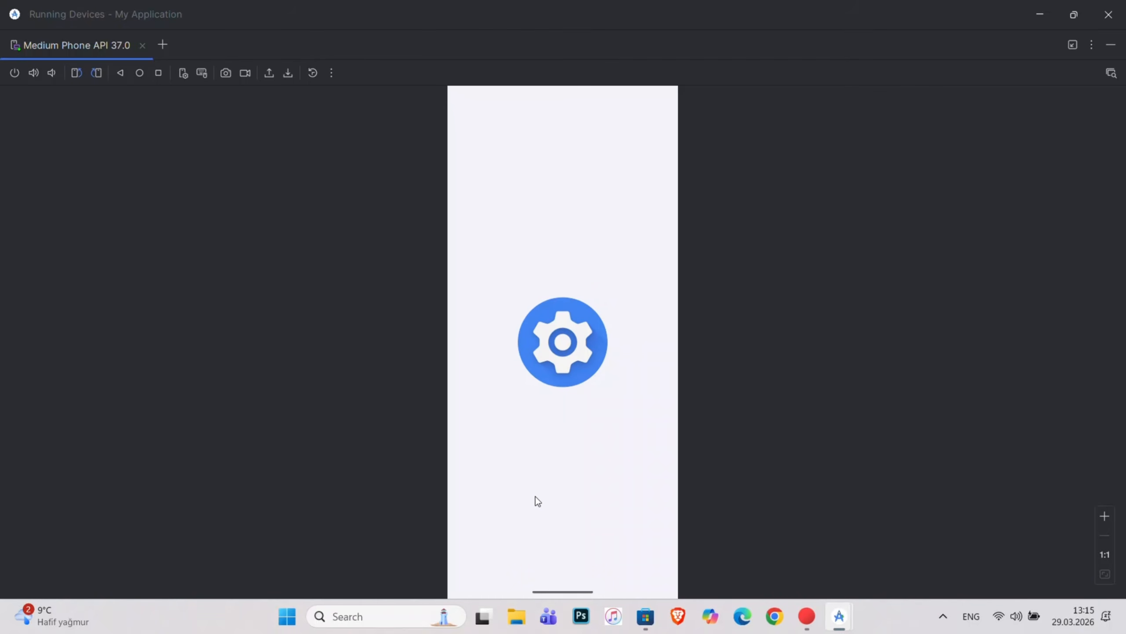
left_click_drag(539, 501, 587, 375)
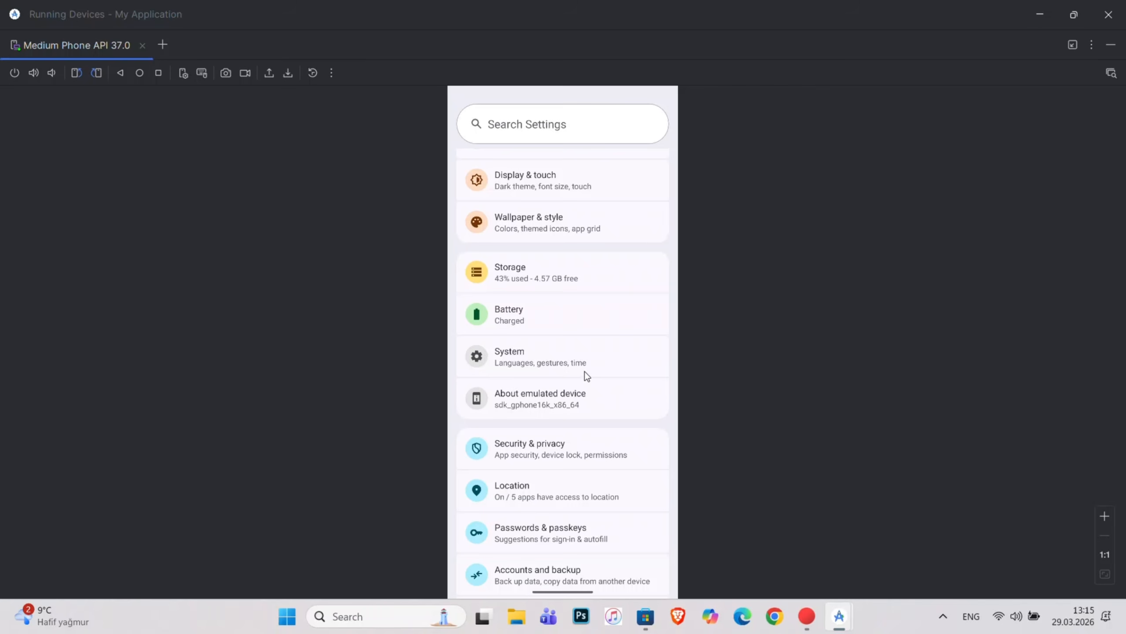
left_click(587, 376)
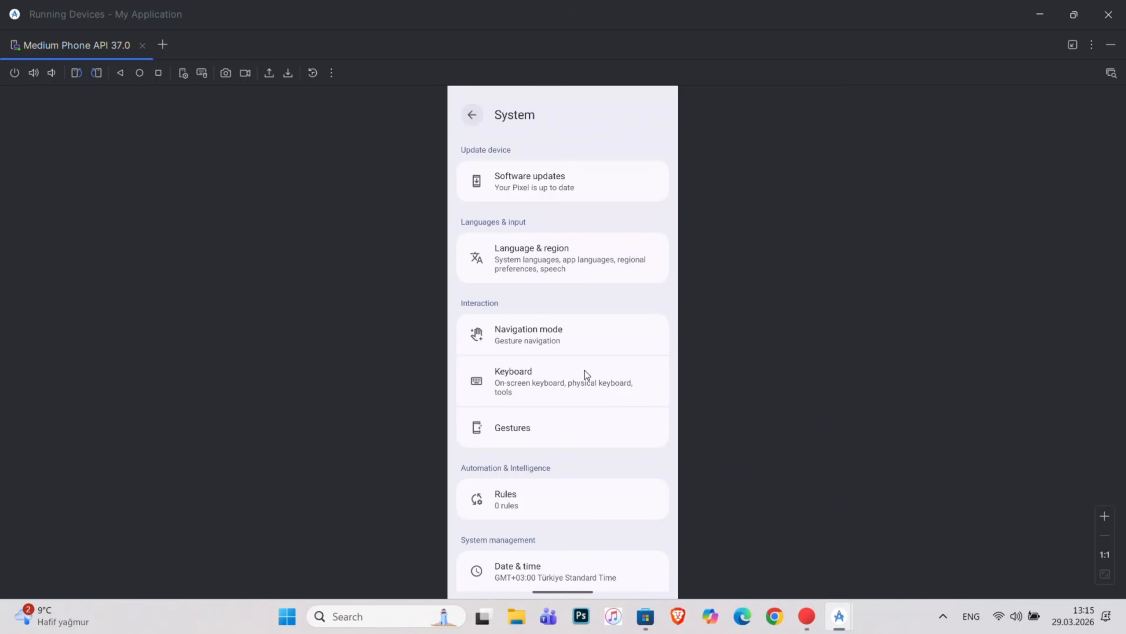
left_click(589, 182)
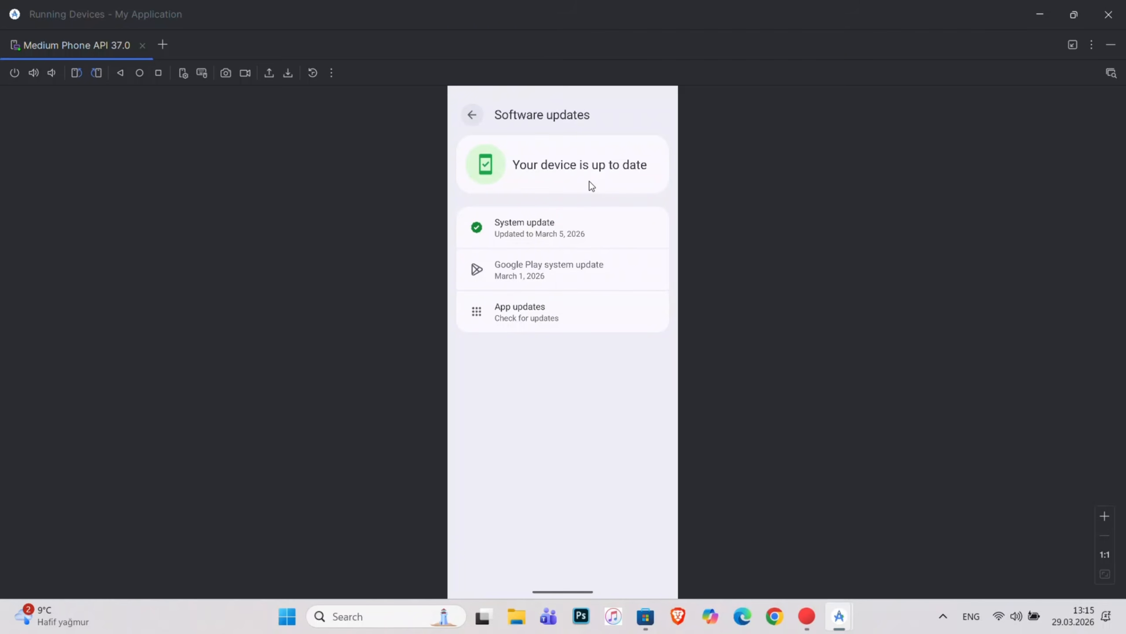
left_click(563, 237)
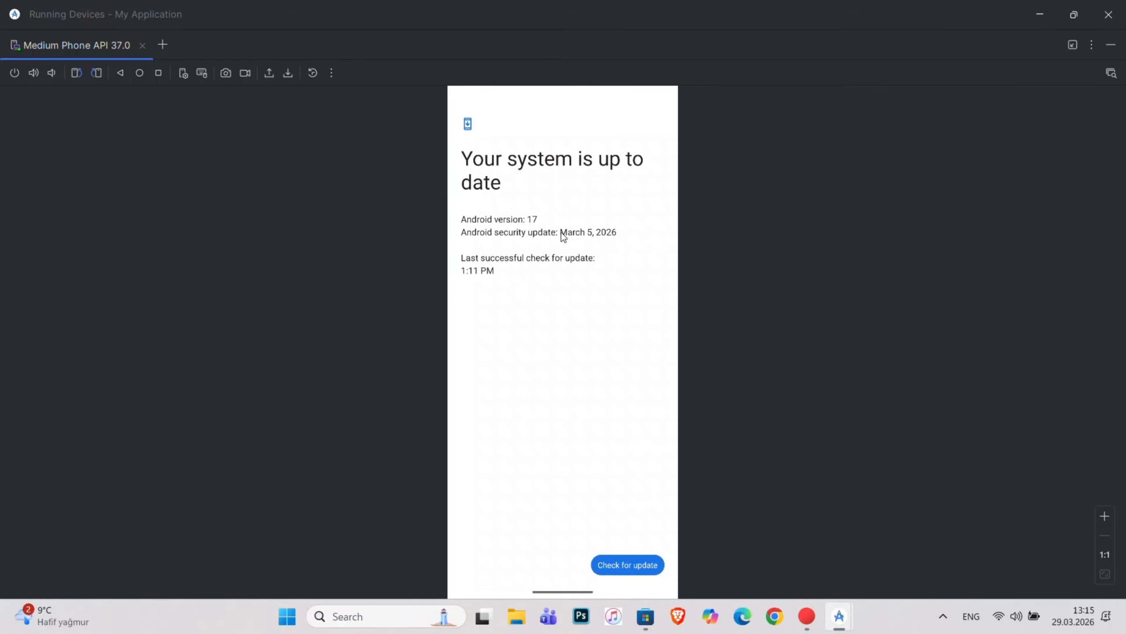